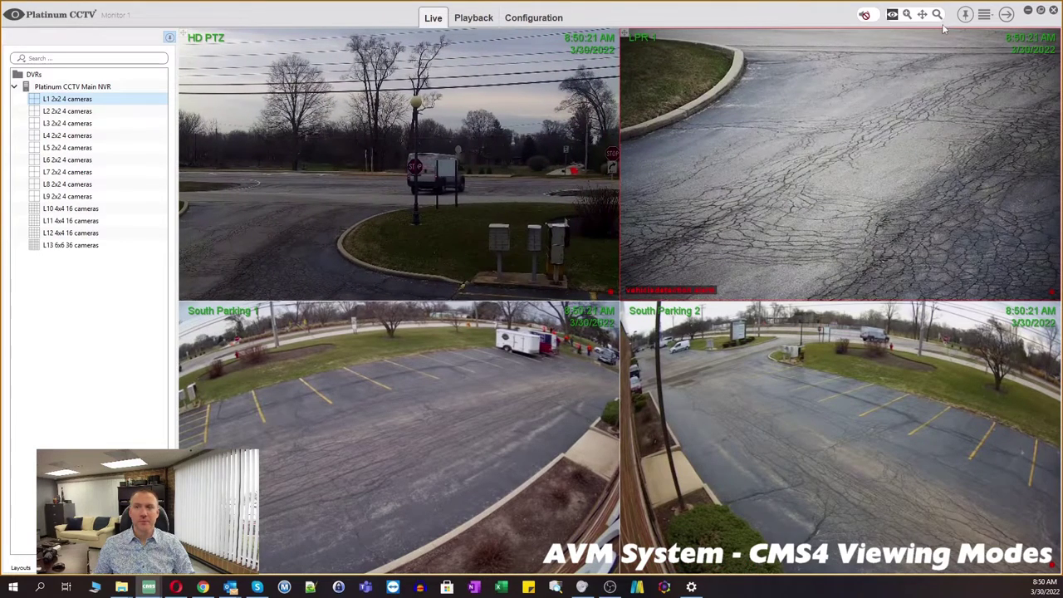
In standard viewing mode, enlarge the LPR 1, HD PTZ and South Parking 1 cameras in turn, restoring the four-camera layout each time.
left_click(891, 15)
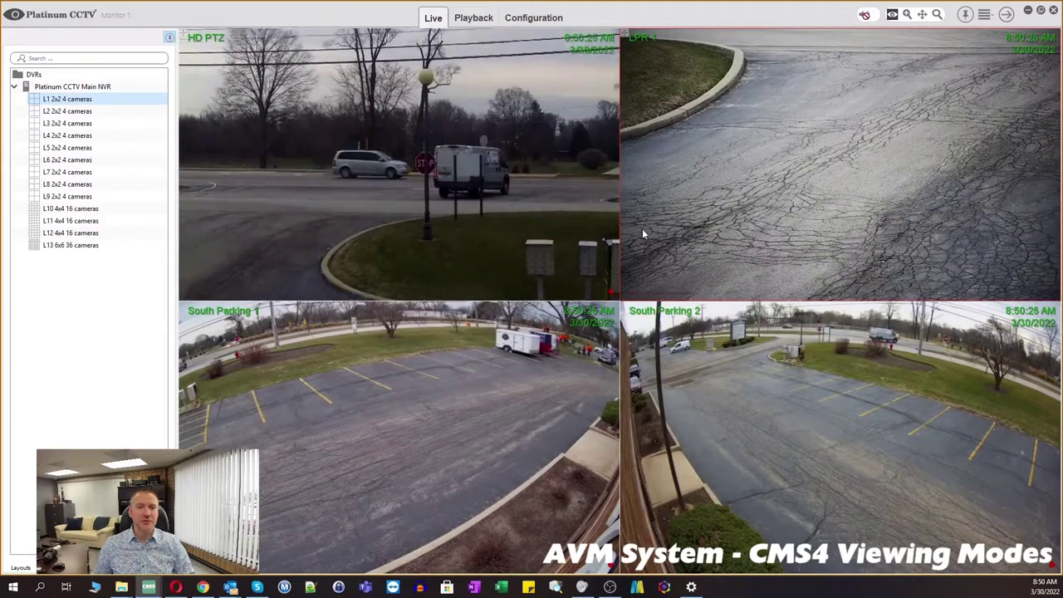
double_click(678, 231)
double_click(663, 244)
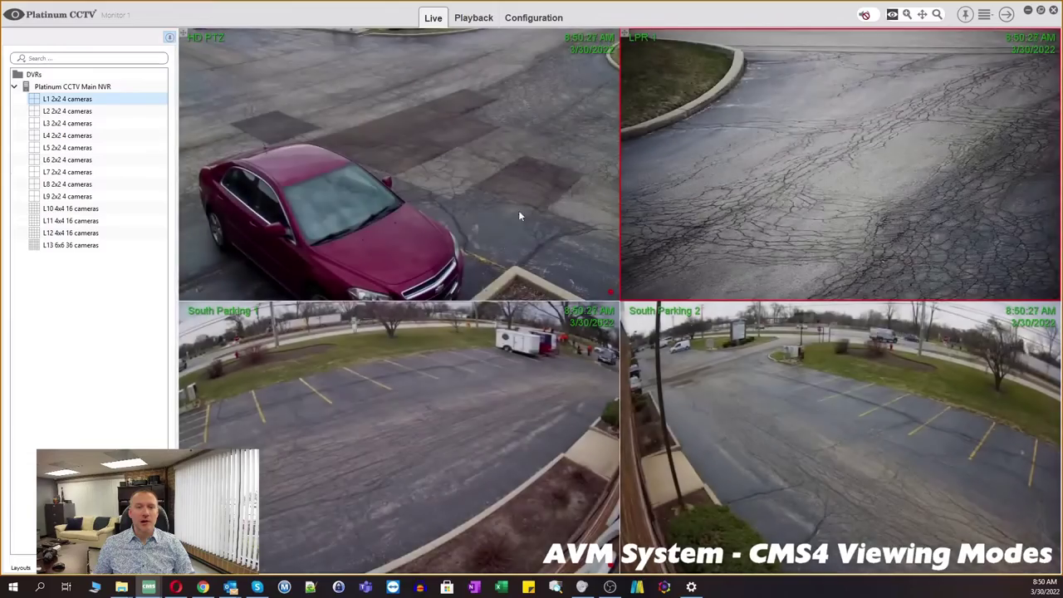
double_click(500, 239)
double_click(500, 243)
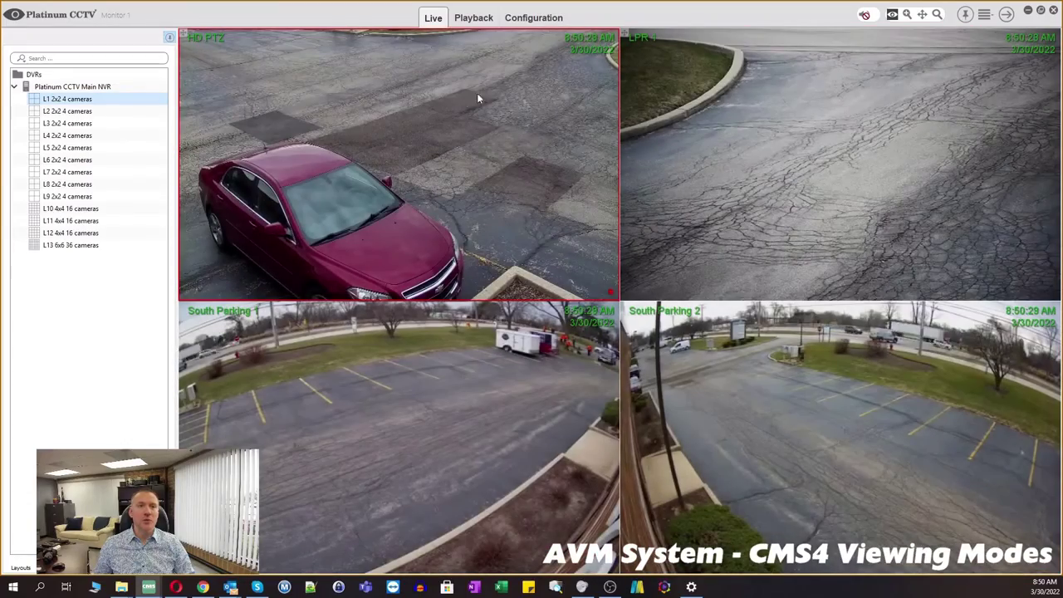
double_click(543, 406)
double_click(562, 406)
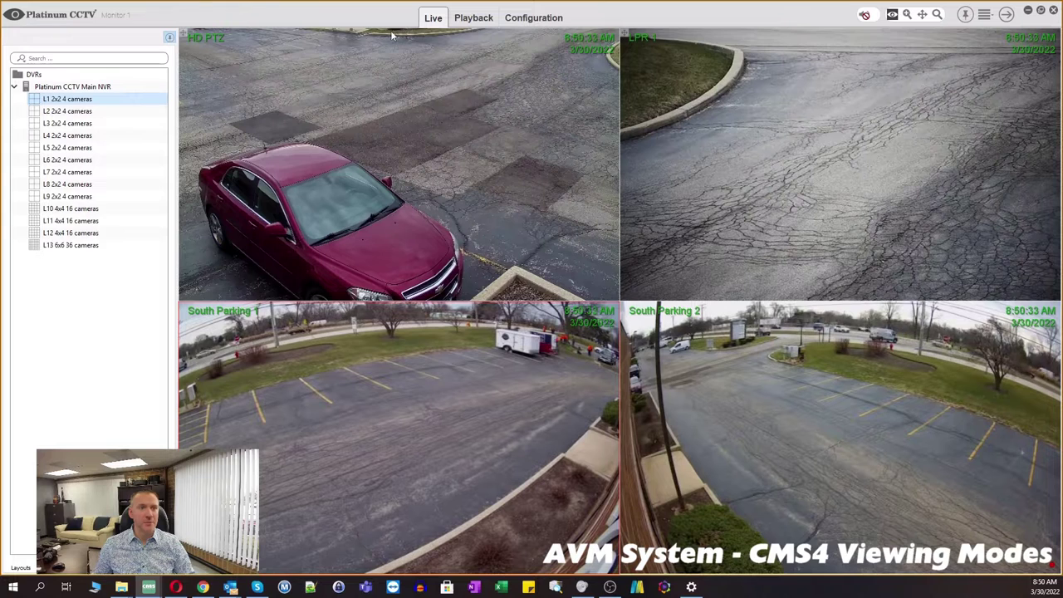
Open recorded playback at about 9:40 PM on 3/29/2022 and enlarge the South Parking 2 camera.
left_click(472, 18)
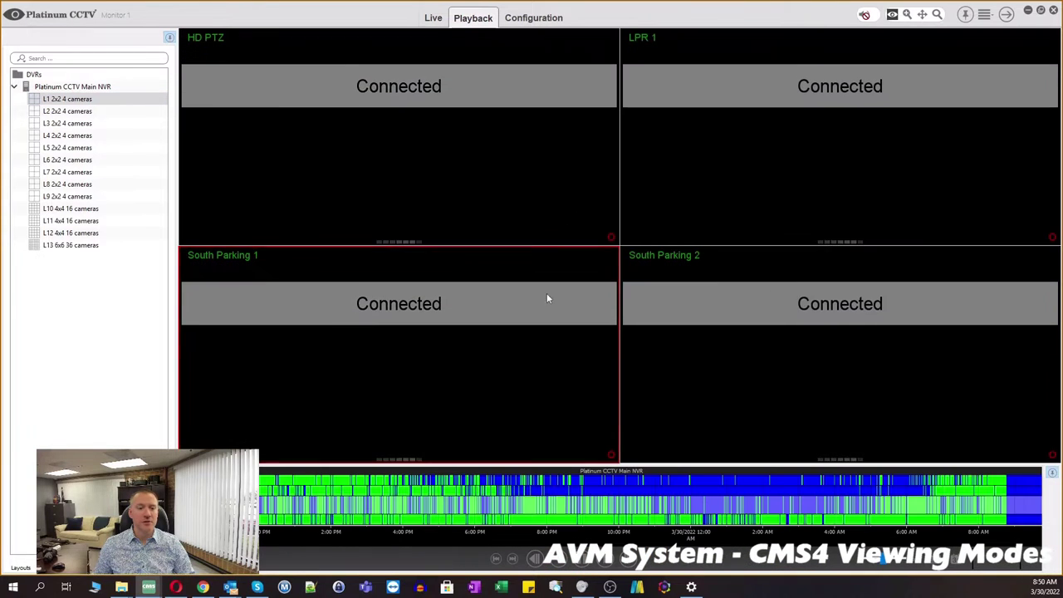
left_click(606, 511)
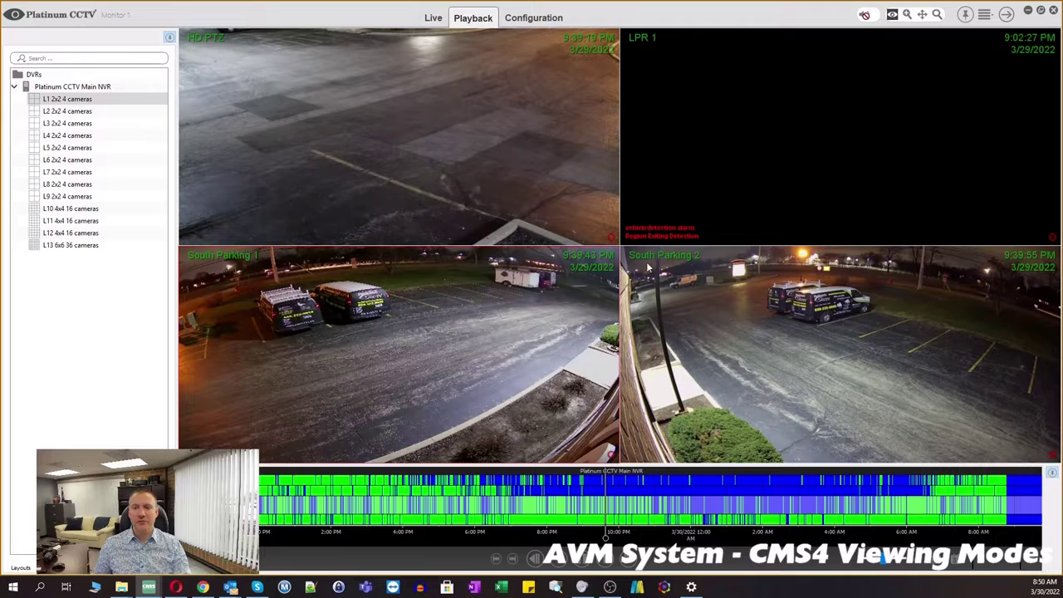
double_click(755, 312)
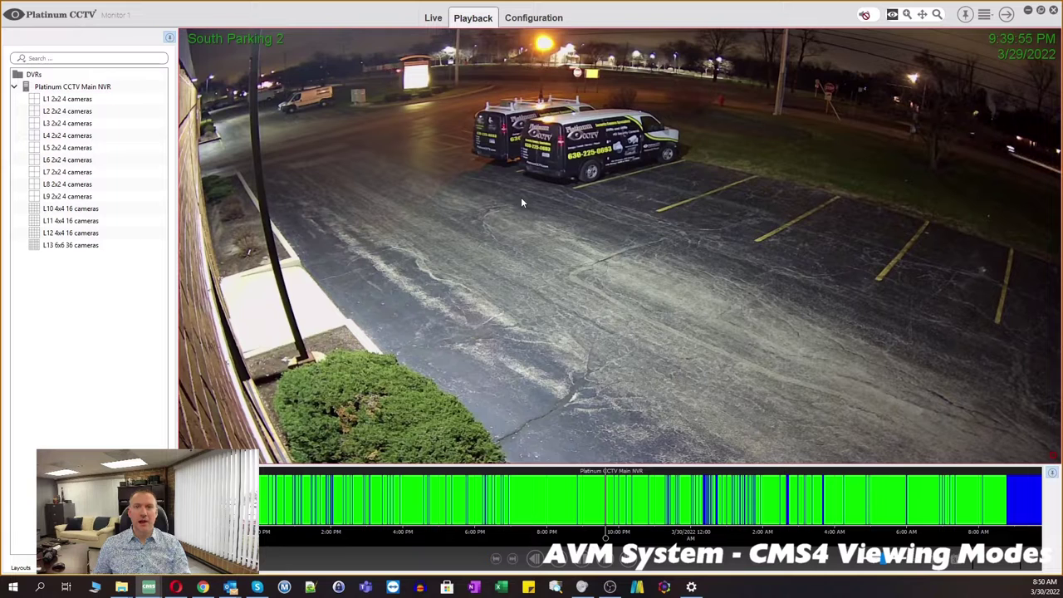
Switch to digital zoom mode and repeatedly zoom the South Parking 2 recording in and back out to the full image.
left_click(907, 14)
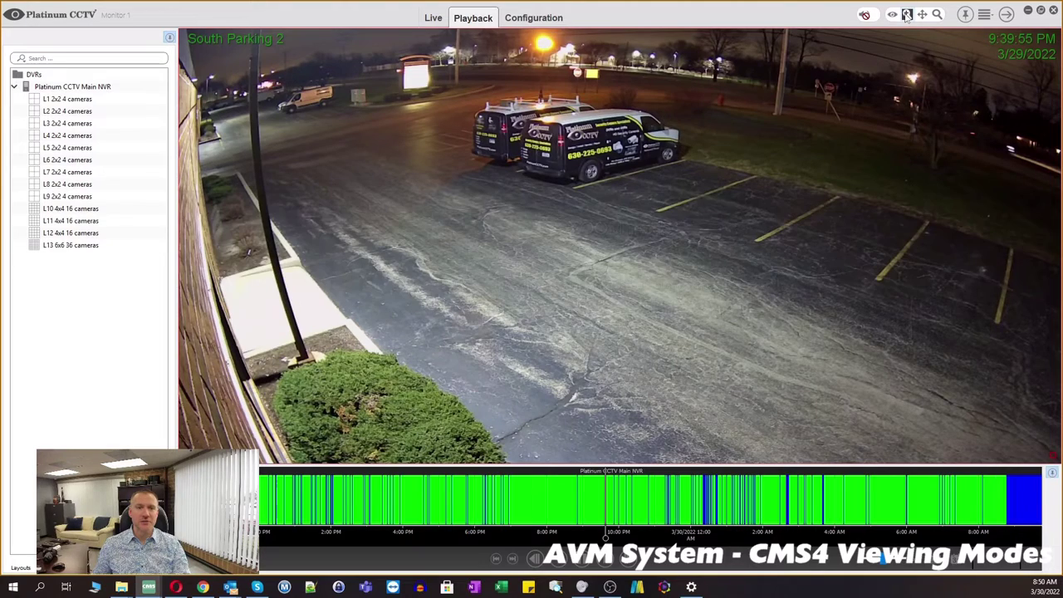
scroll(484, 133, "up", 2)
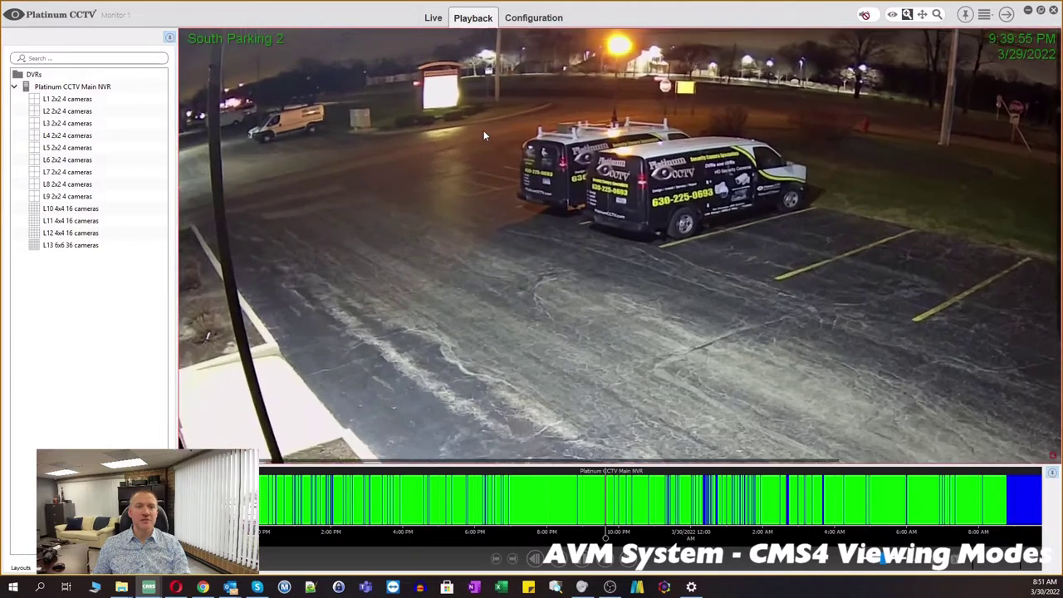
scroll(484, 133, "down", 3)
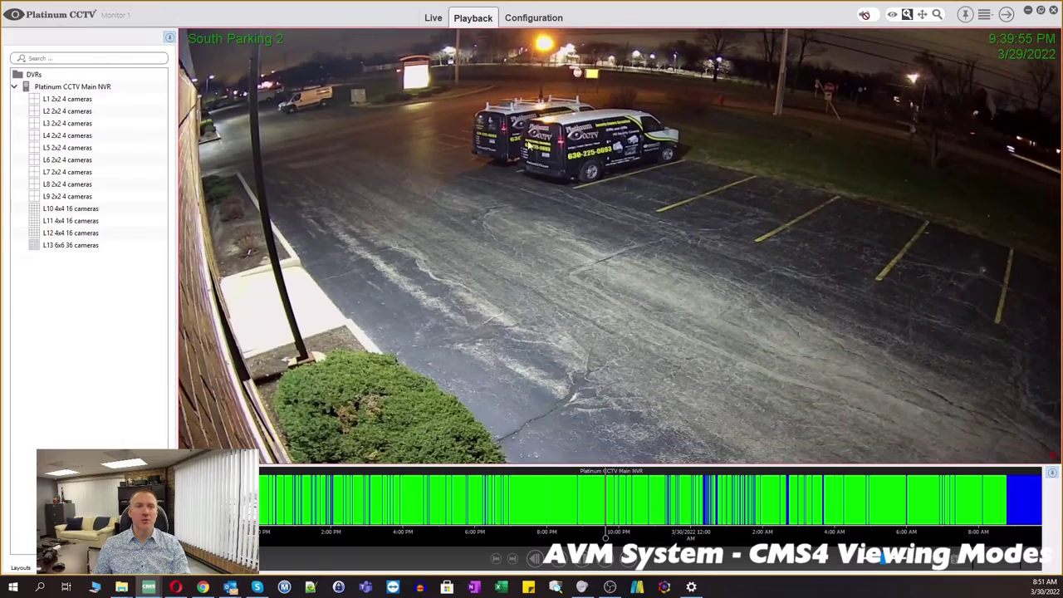
scroll(711, 181, "up", 2)
scroll(711, 182, "down", 2)
scroll(711, 182, "down", 1)
scroll(490, 130, "up", 2)
scroll(490, 130, "down", 3)
Return to live video and digitally zoom South Parking 2 into a rectangle around the entrance sign and mailboxes.
left_click(431, 17)
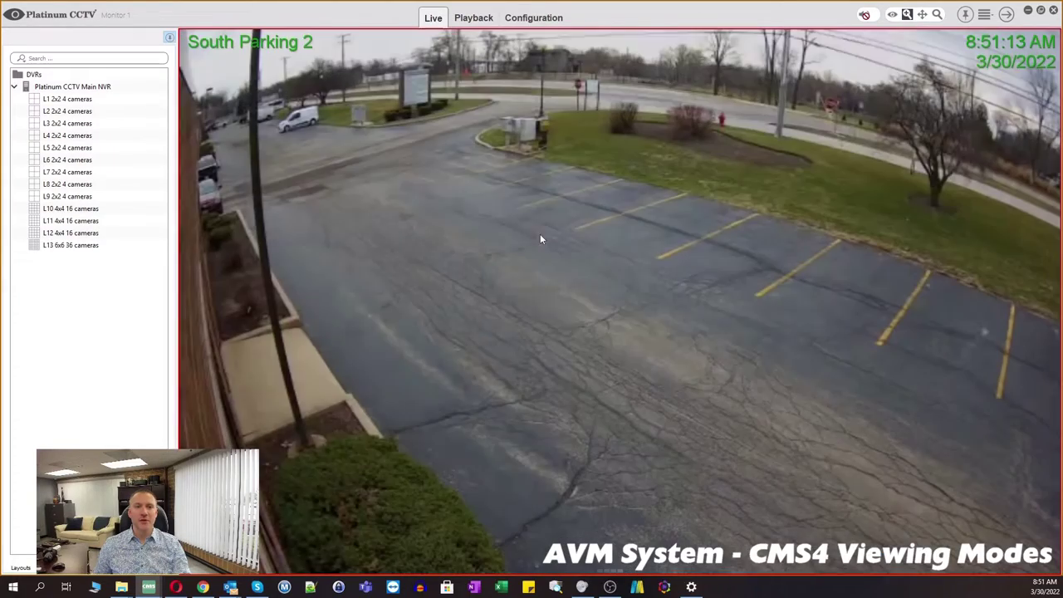
left_click_drag(359, 57, 657, 208)
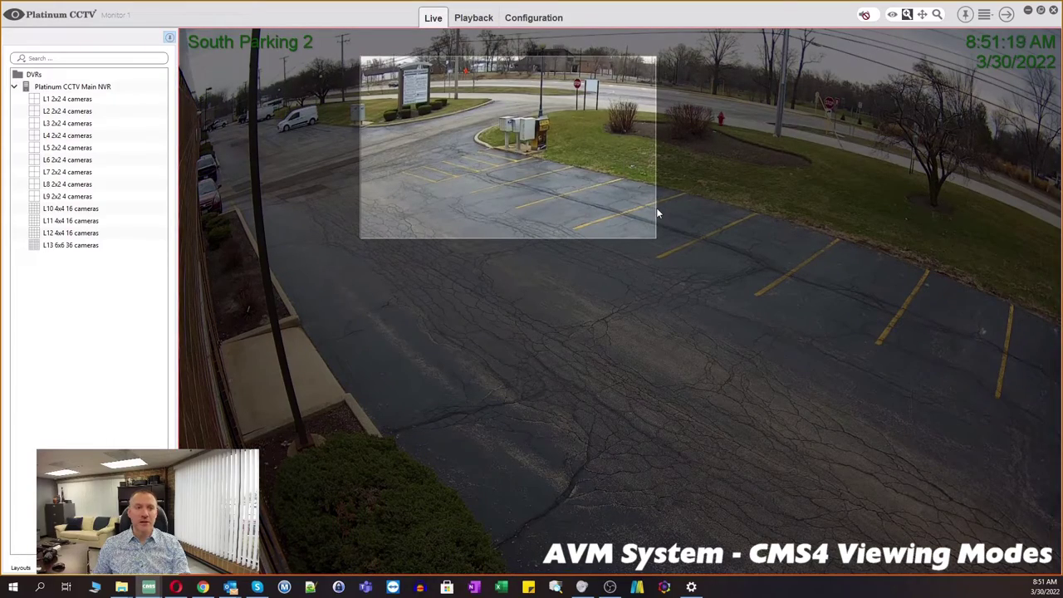
left_click_drag(657, 214, 656, 214)
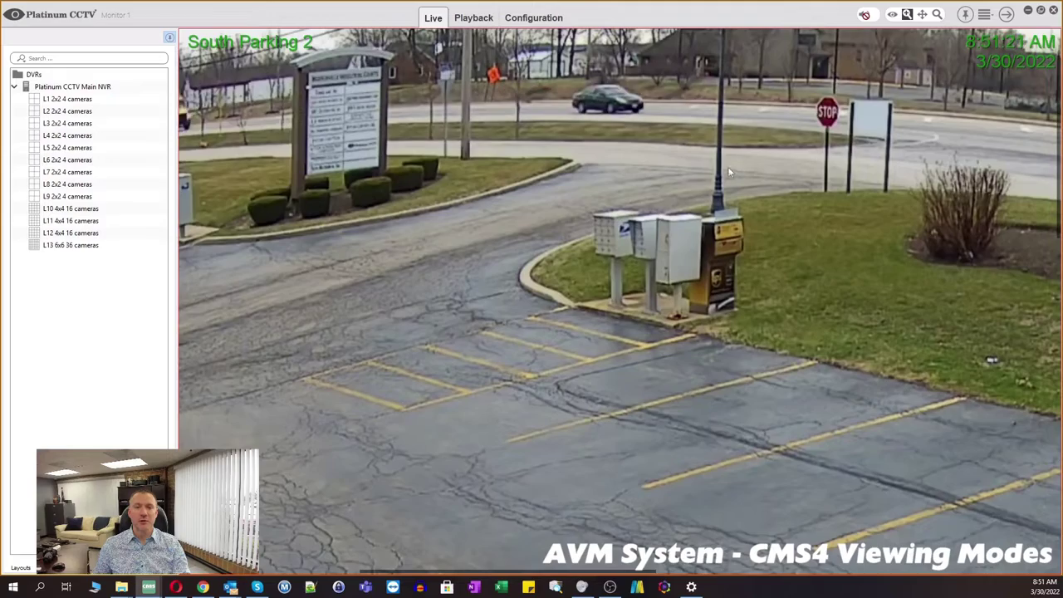
Pan the zoomed South Parking 2 image from the entrance sign to the fire hydrant, and zoom out to the full image.
left_click_drag(727, 166, 572, 279)
left_click_drag(656, 275, 737, 274)
left_click_drag(591, 259, 334, 177)
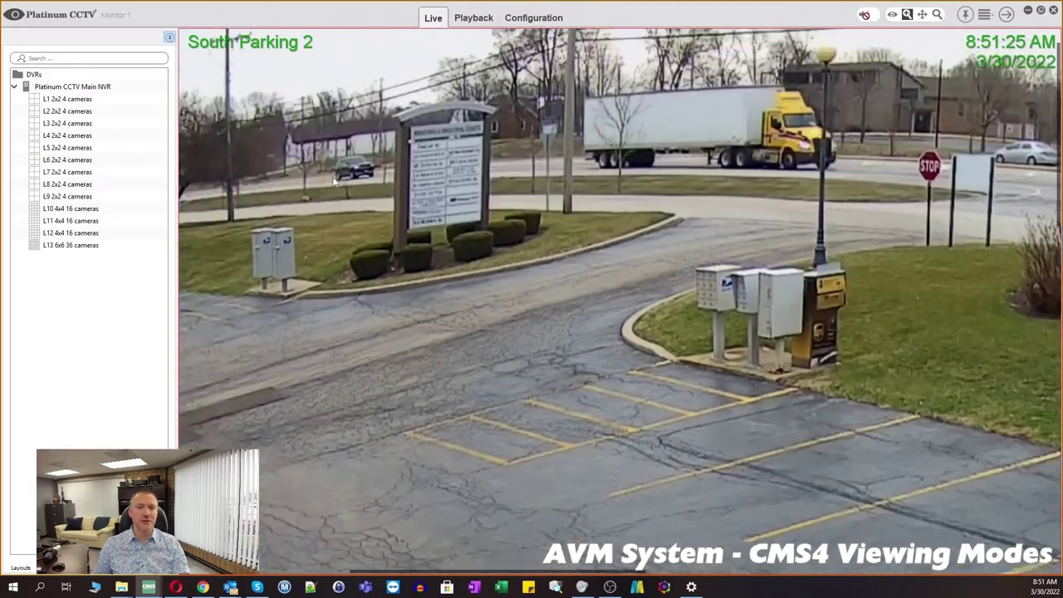
left_click_drag(787, 249, 380, 149)
scroll(379, 148, "down", 1)
left_click_drag(755, 175, 434, 234)
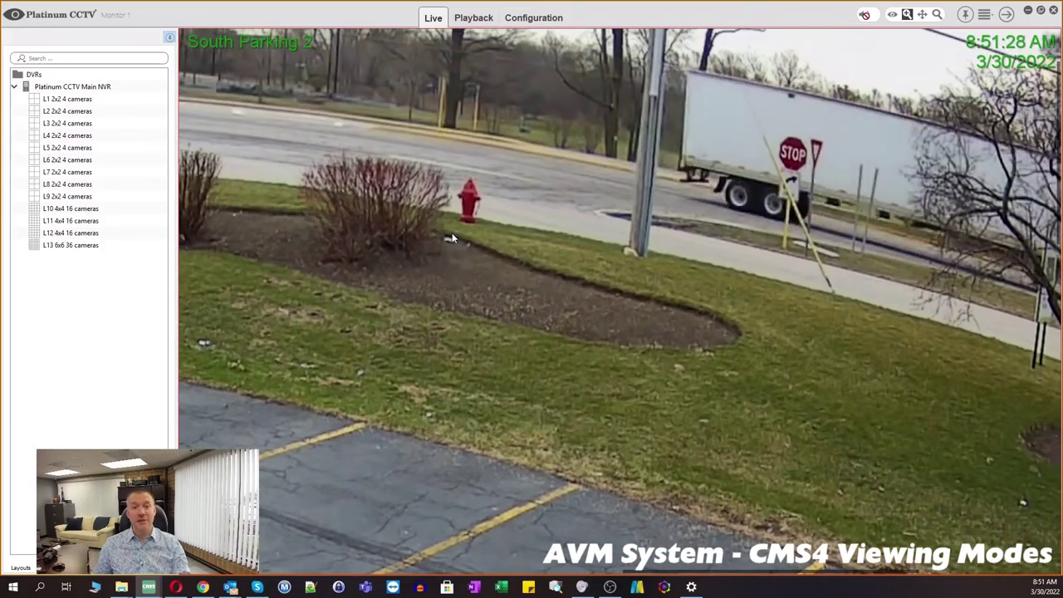
scroll(452, 237, "down", 3)
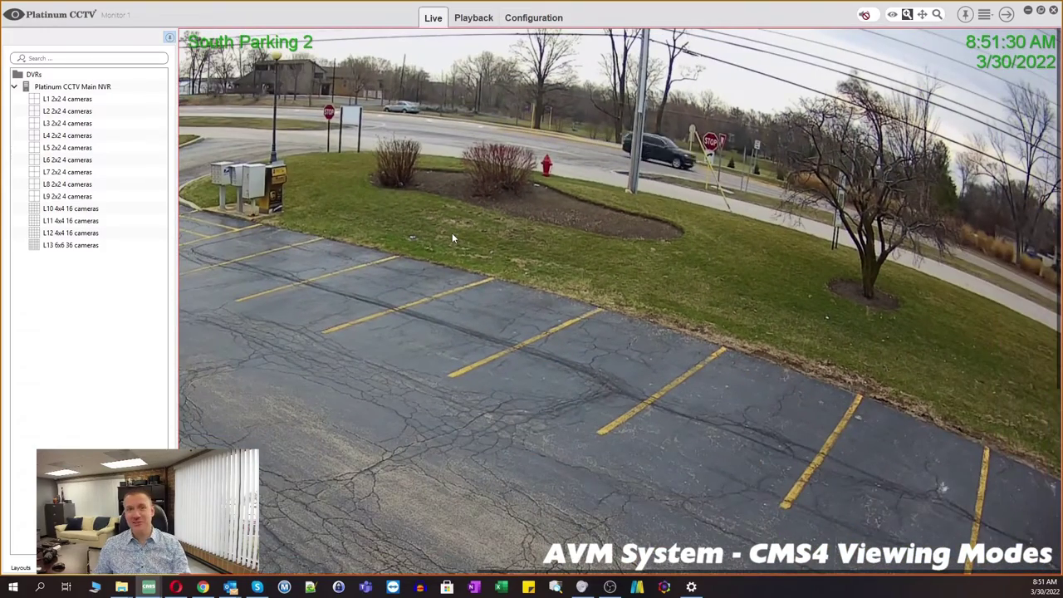
scroll(440, 228, "down", 1)
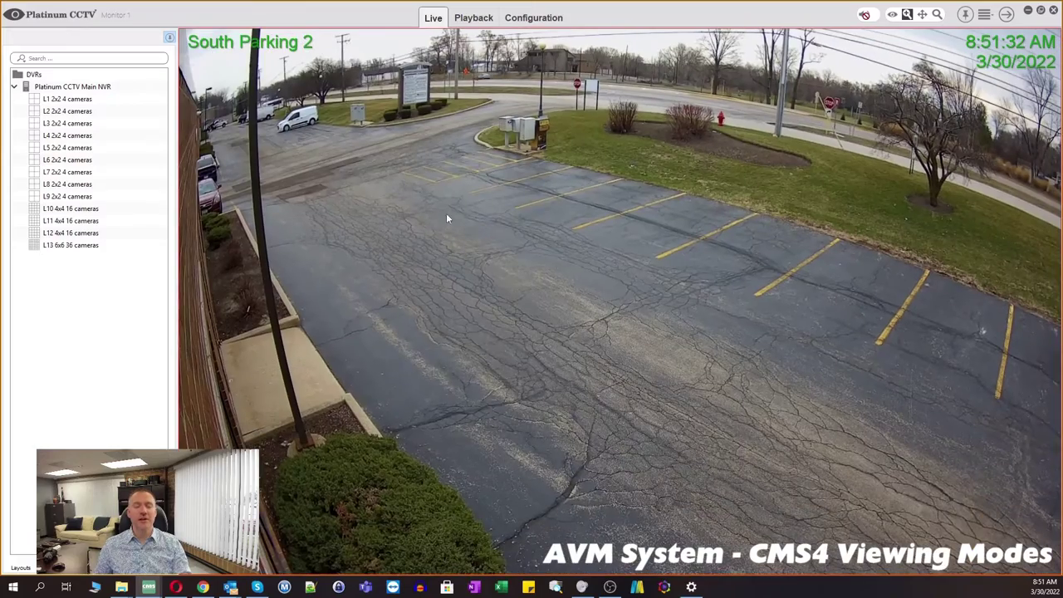
Digitally zoom into South Parking 2 again and inspect the mailboxes, the cracked pavement and the grass area with the shrubs.
scroll(369, 69, "up", 2)
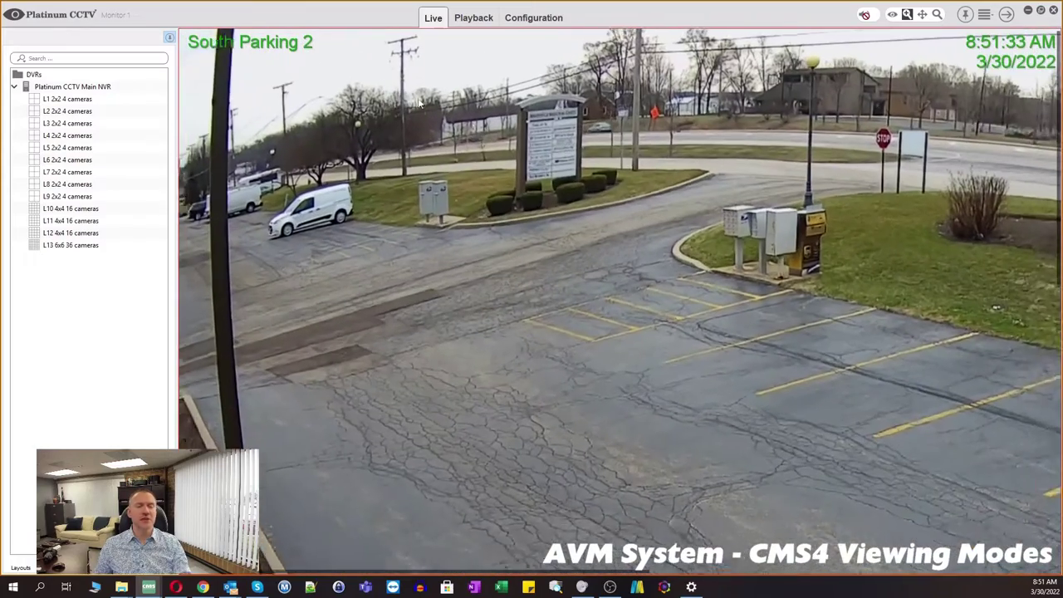
scroll(653, 187, "up", 1)
left_click_drag(654, 187, 484, 272)
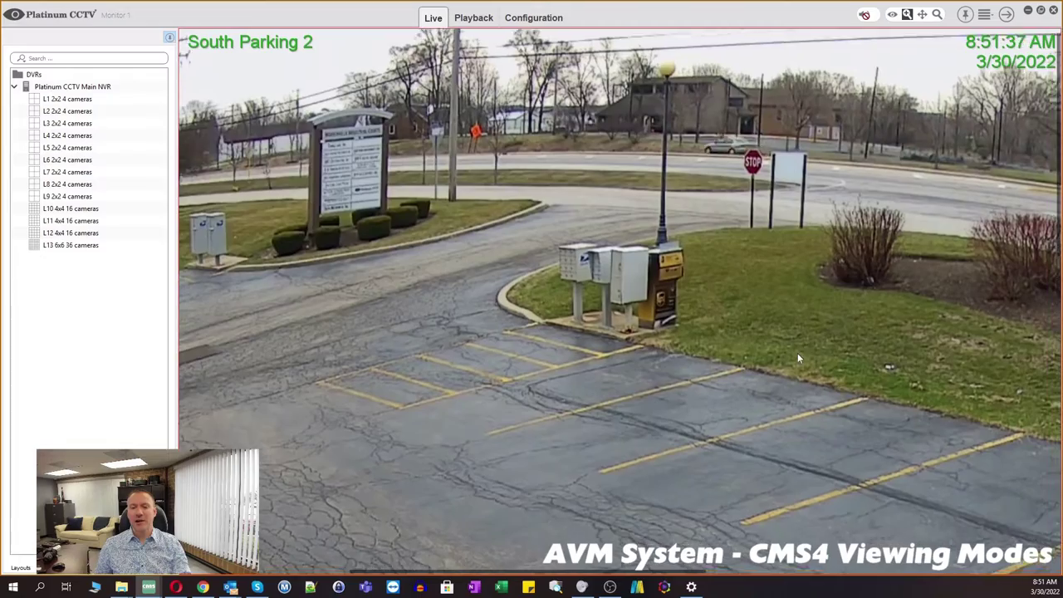
scroll(798, 353, "up", 3)
left_click_drag(545, 439, 858, 262)
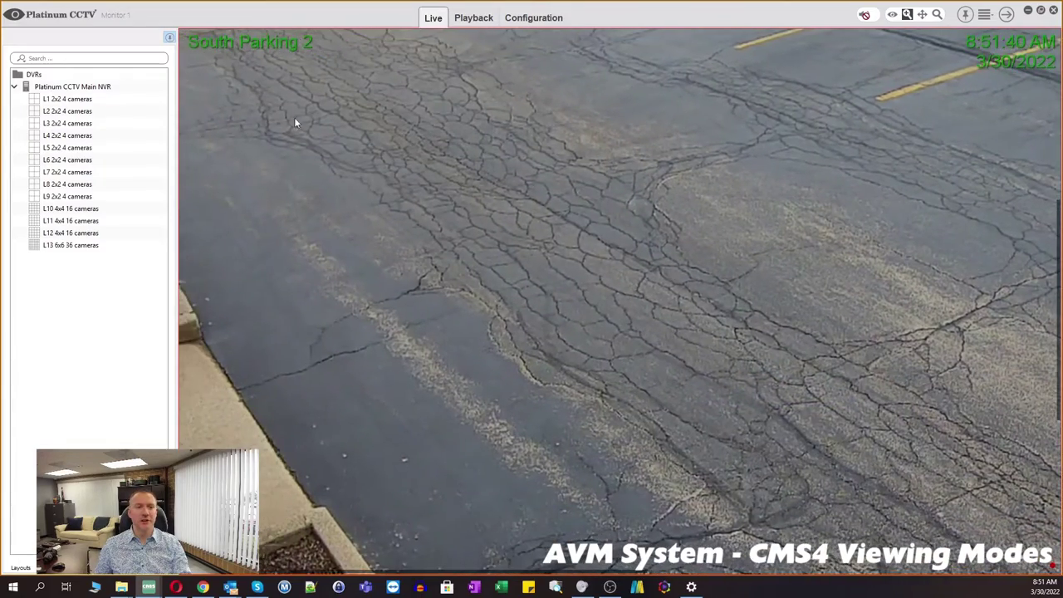
scroll(873, 370, "down", 3)
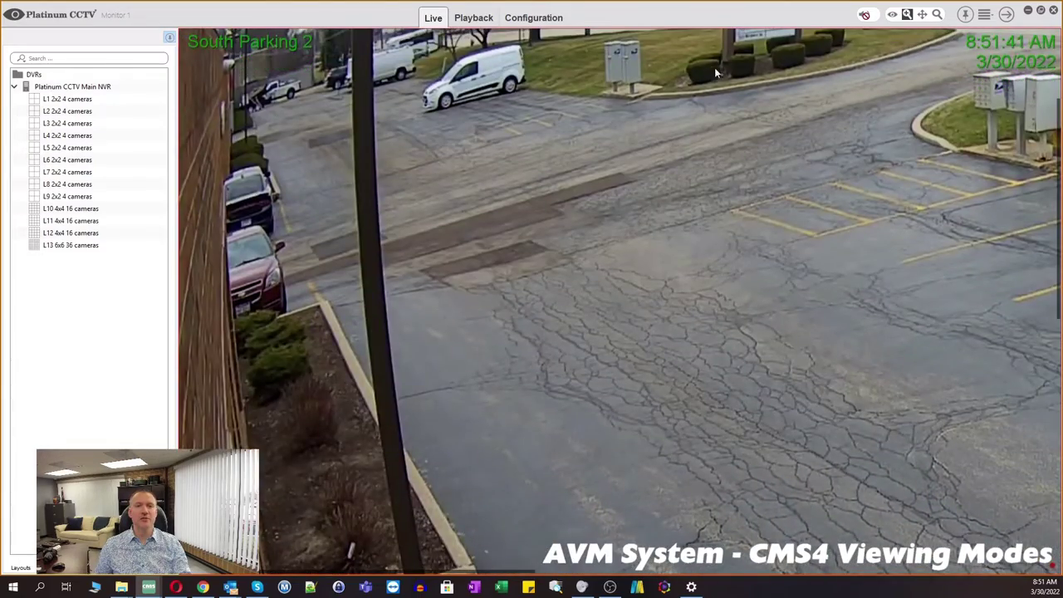
scroll(493, 371, "down", 3)
left_click_drag(801, 268, 459, 259)
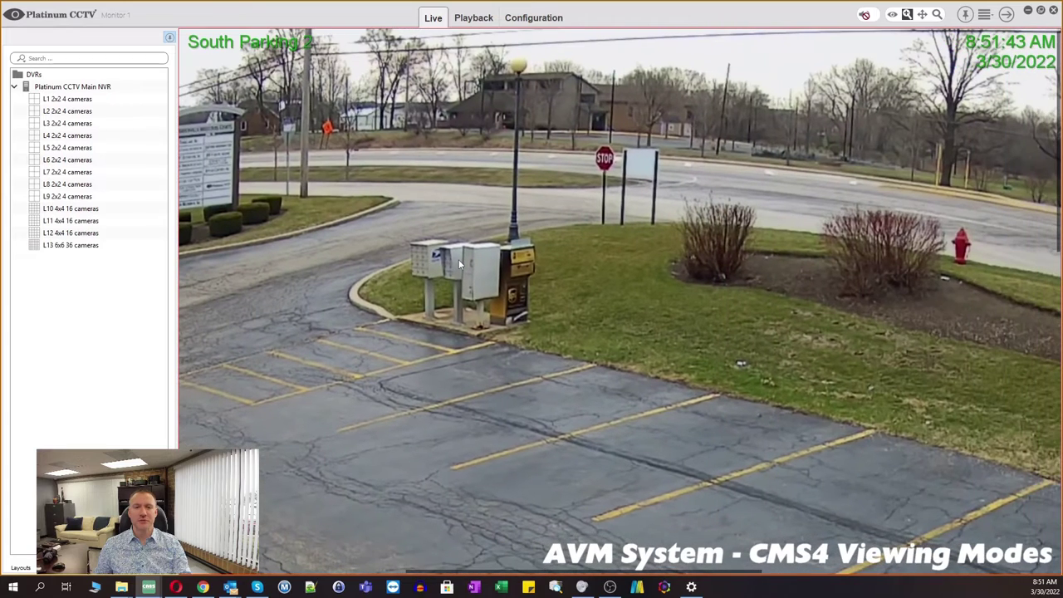
Switch to standard viewing mode and back to digital zoom mode, and reset the South Parking 2 image to full view.
left_click(893, 15)
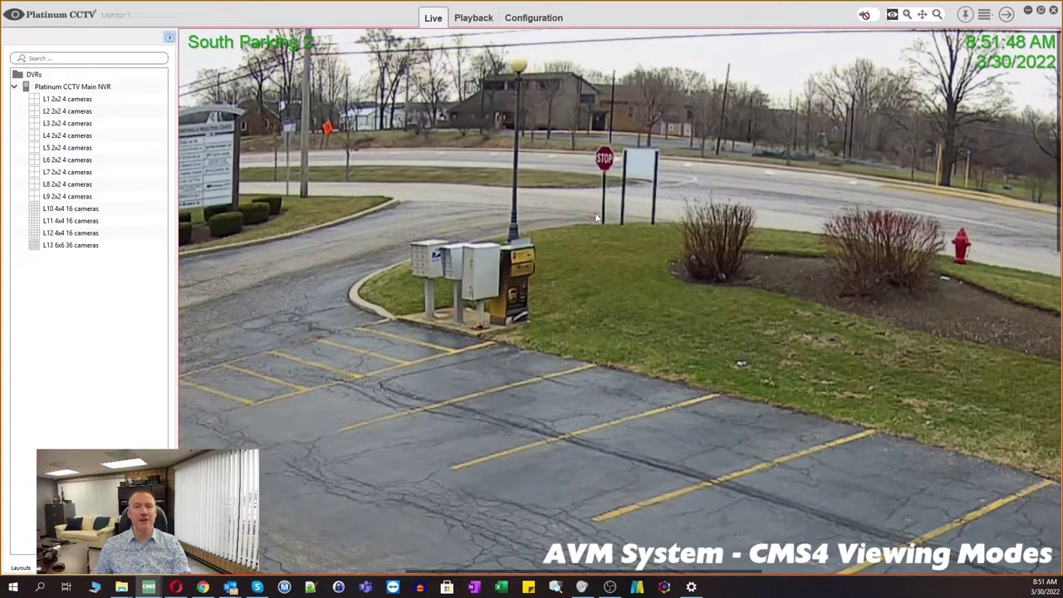
left_click(908, 15)
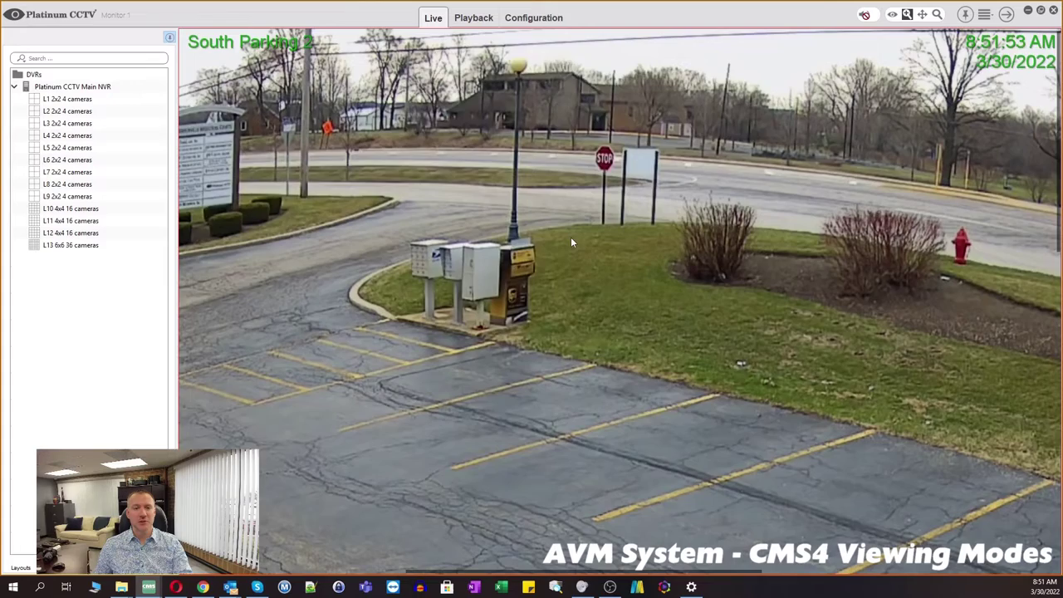
right_click(571, 241)
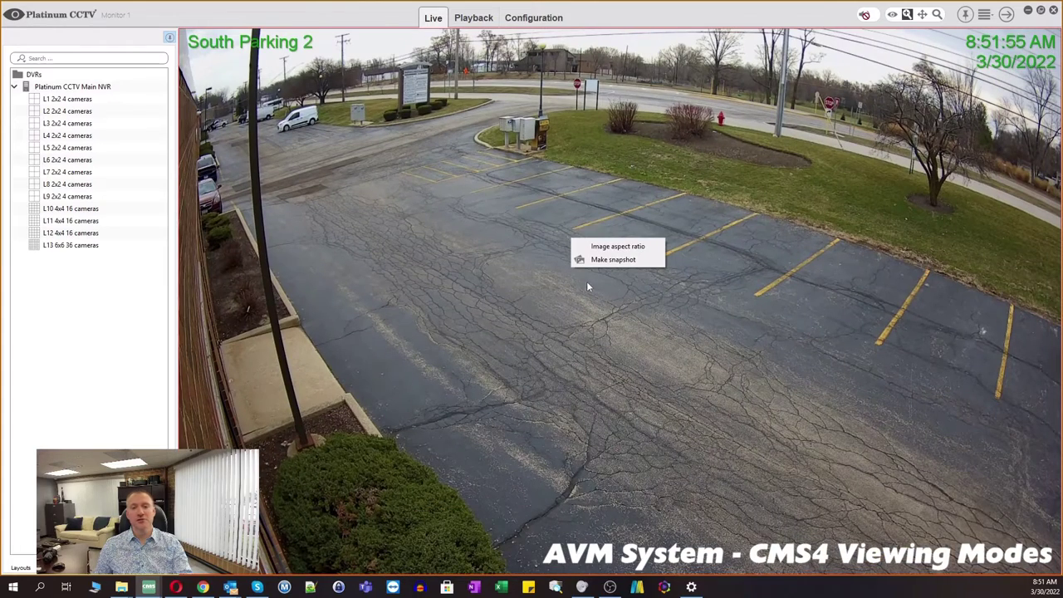
left_click(611, 288)
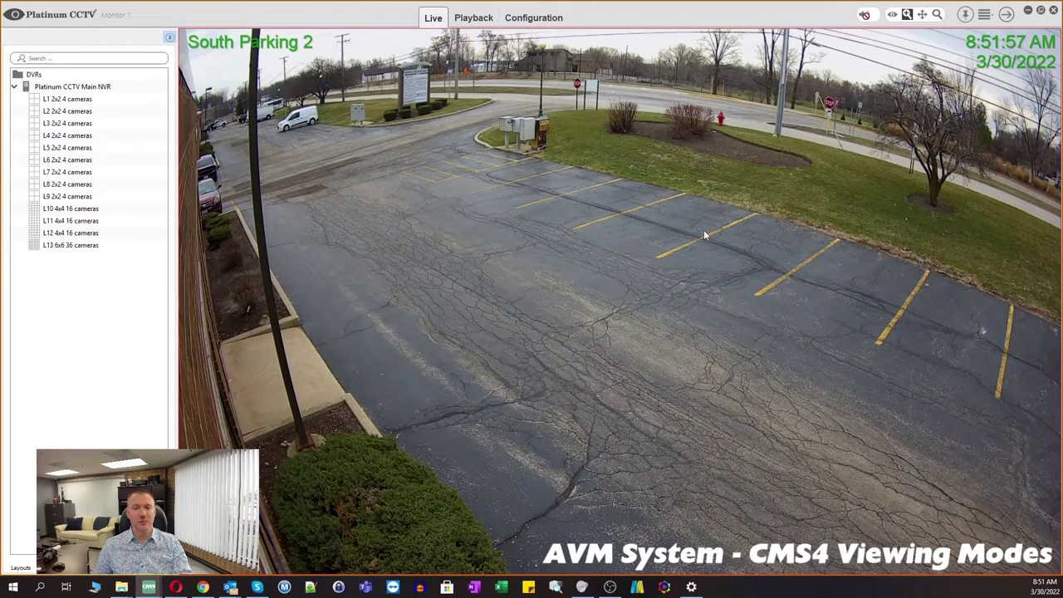
Activate PTZ control mode for the HD PTZ camera and restore the four-camera layout.
left_click(892, 15)
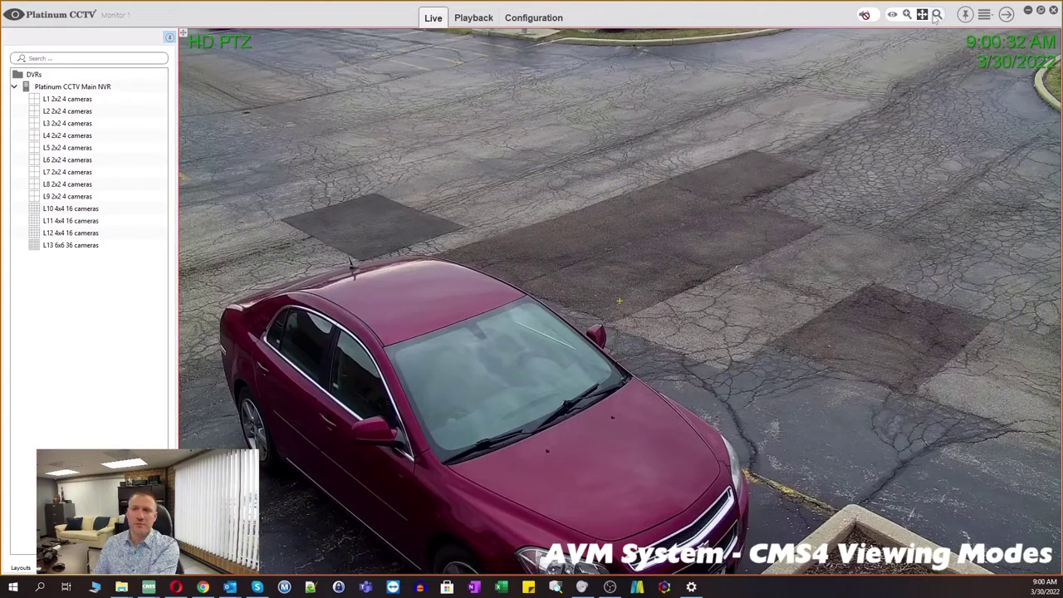
left_click(923, 15)
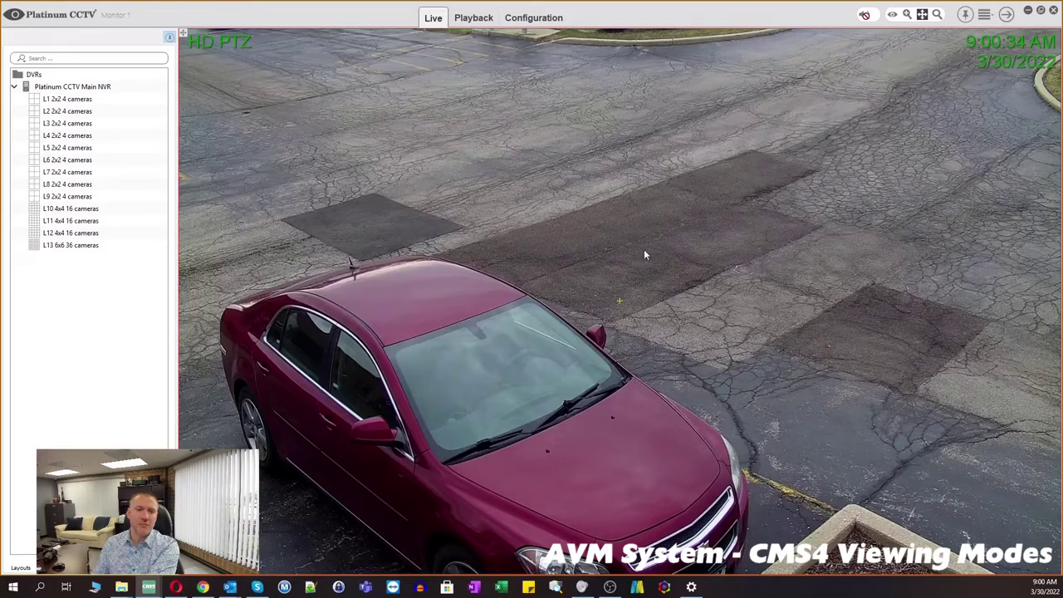
double_click(597, 243)
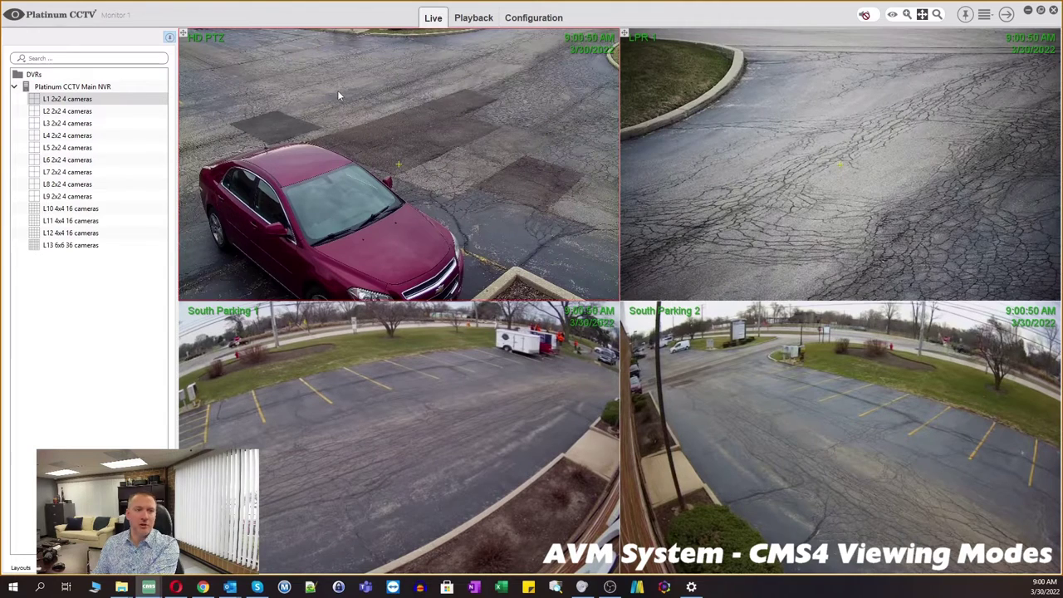
Steer the HD PTZ camera toward the entrance sign, and zoom its lens in and back out.
left_click_drag(336, 88, 388, 163)
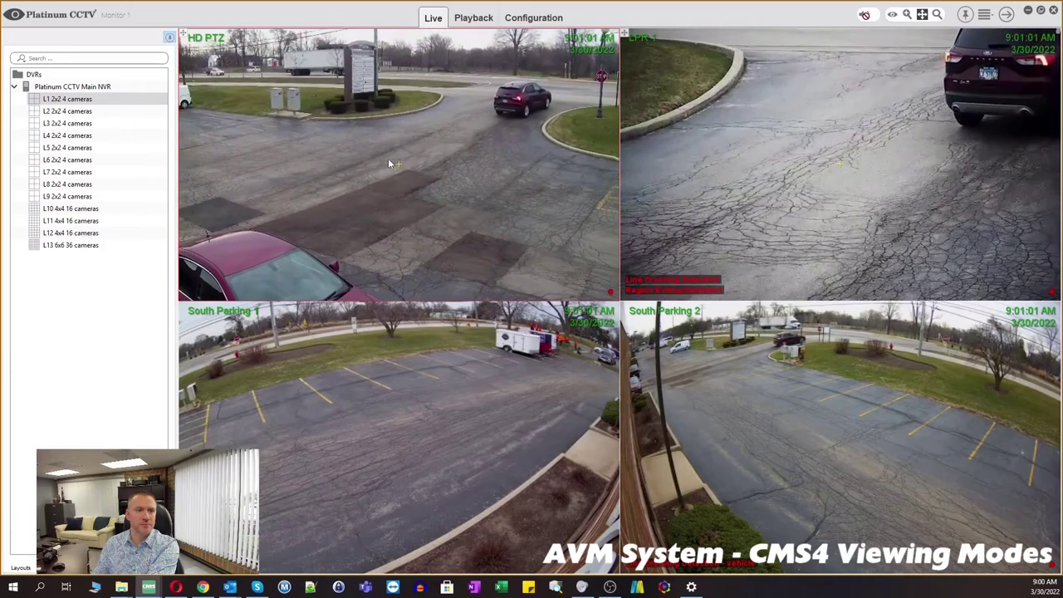
scroll(392, 146, "up", 3)
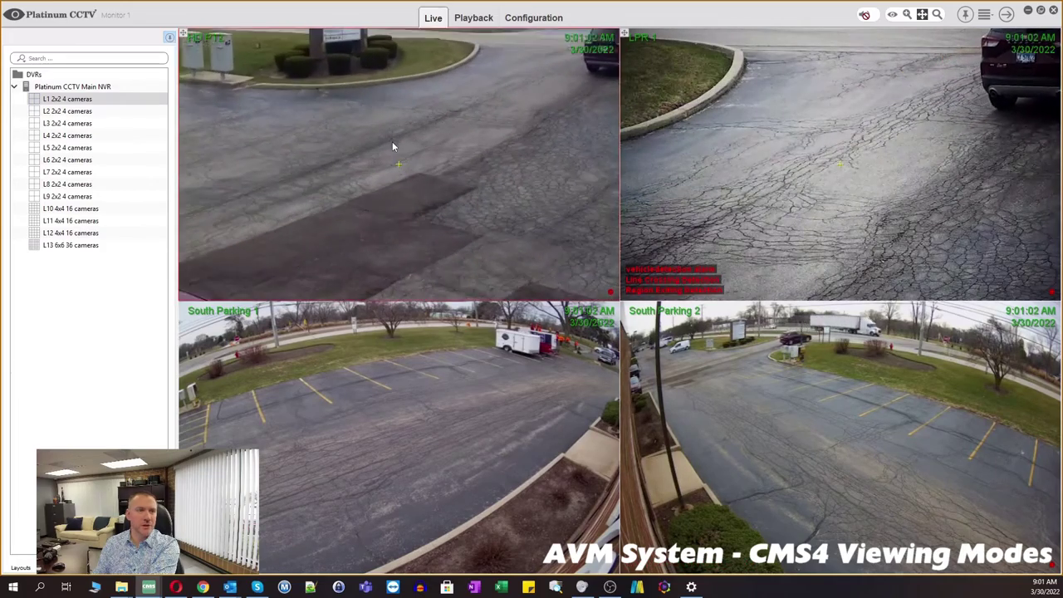
scroll(393, 145, "down", 2)
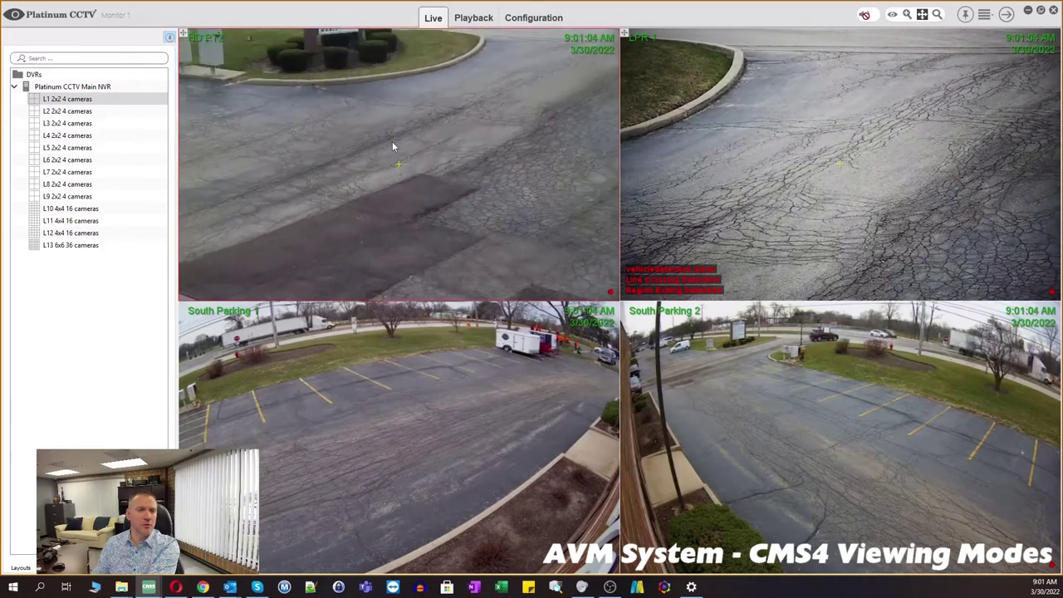
scroll(391, 143, "down", 3)
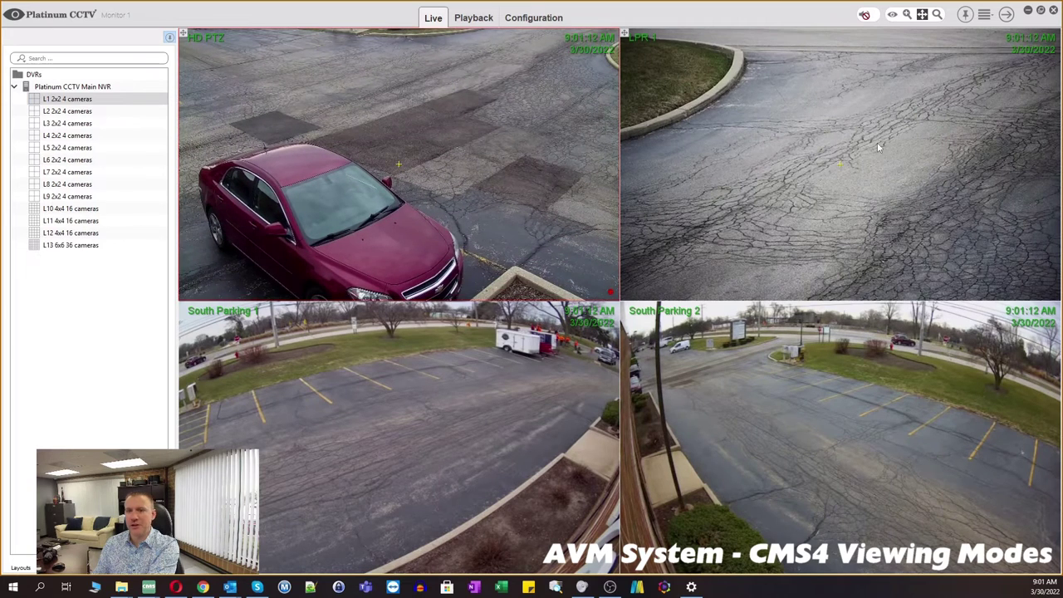
Select the LPR 1 camera and adjust its optical zoom slightly in and out.
left_click(900, 126)
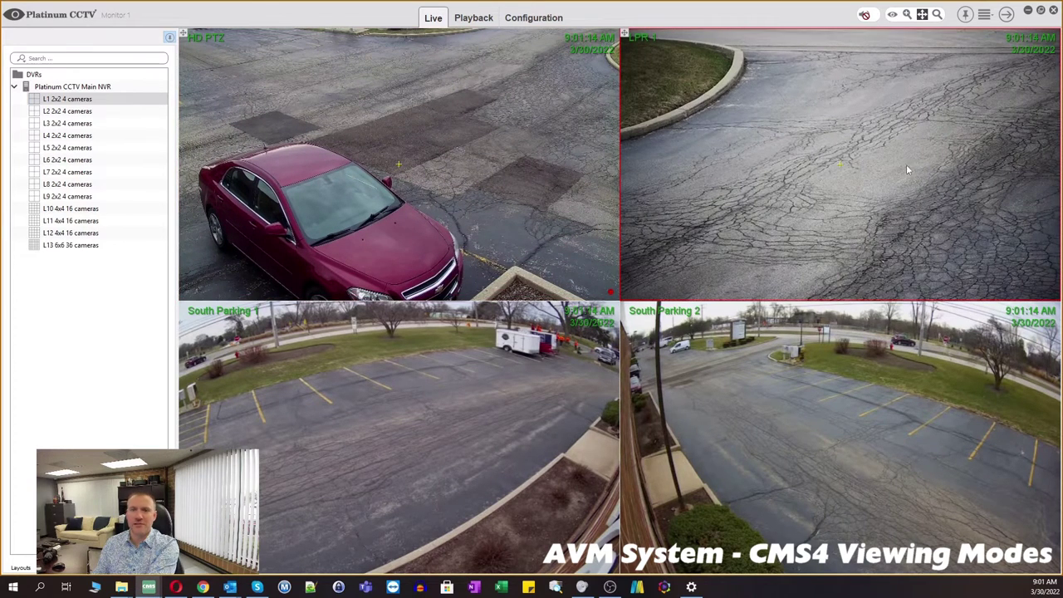
scroll(849, 156, "up", 1)
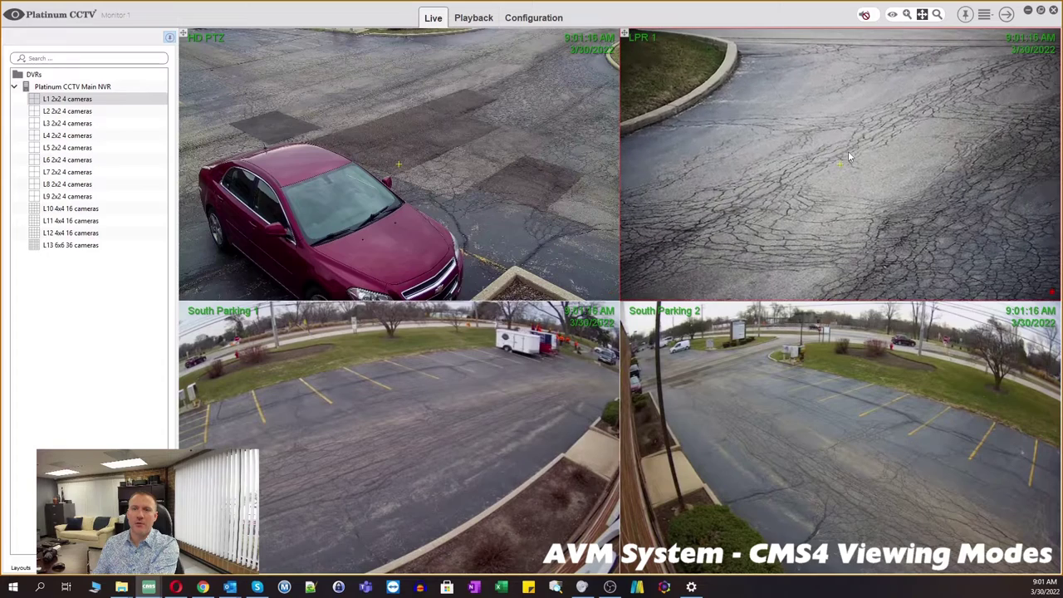
scroll(849, 156, "down", 1)
scroll(847, 151, "up", 1)
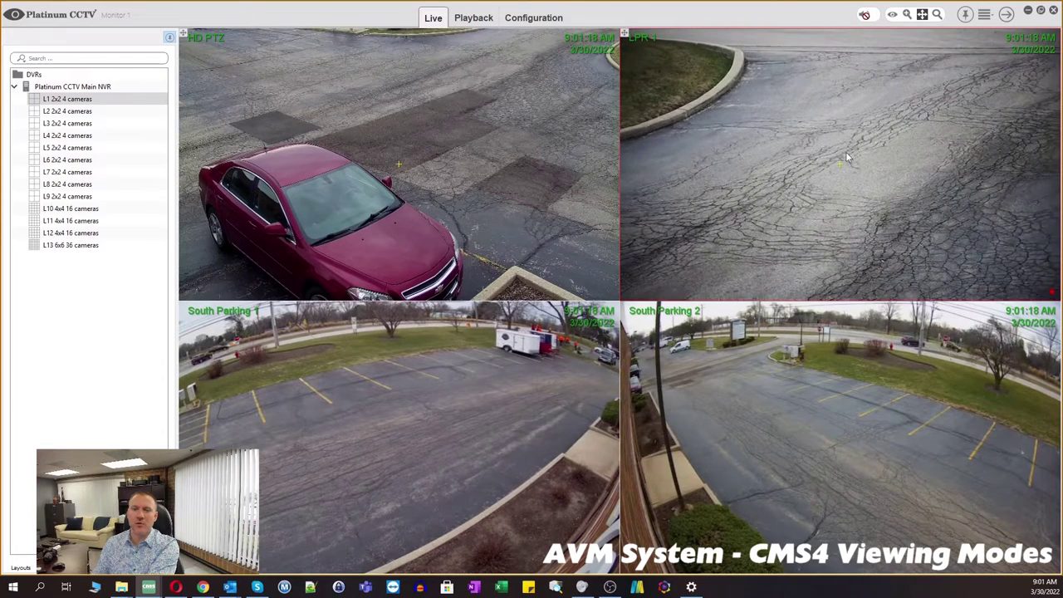